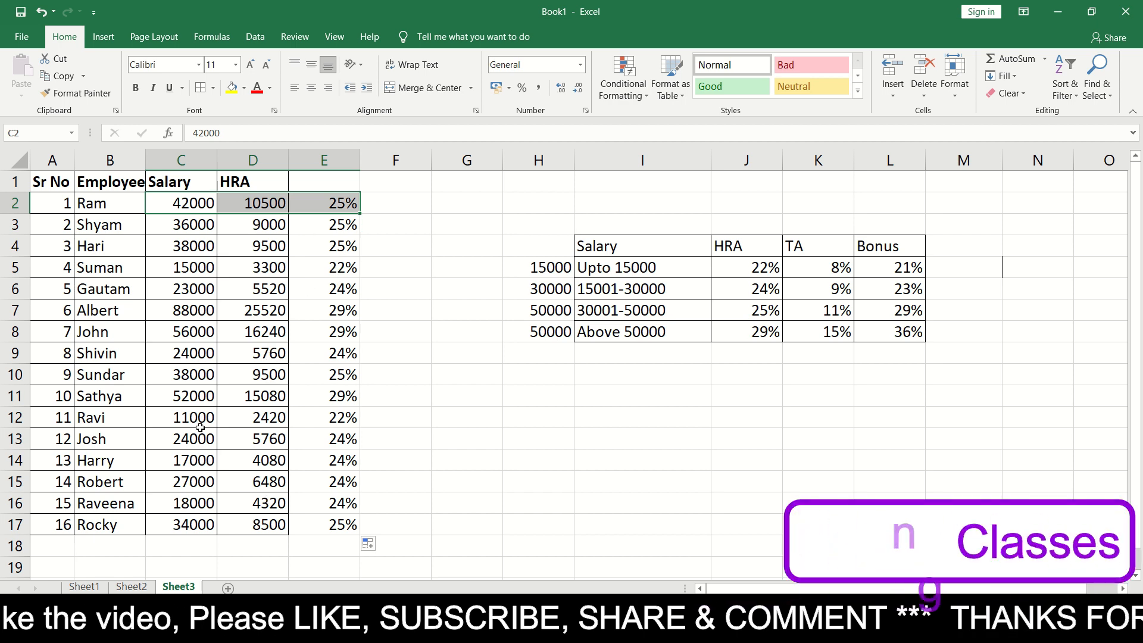
- Compare the HRA percentage in row 5 with the rate table's HRA rate for salaries up to 15000
drag(190, 269, 324, 278)
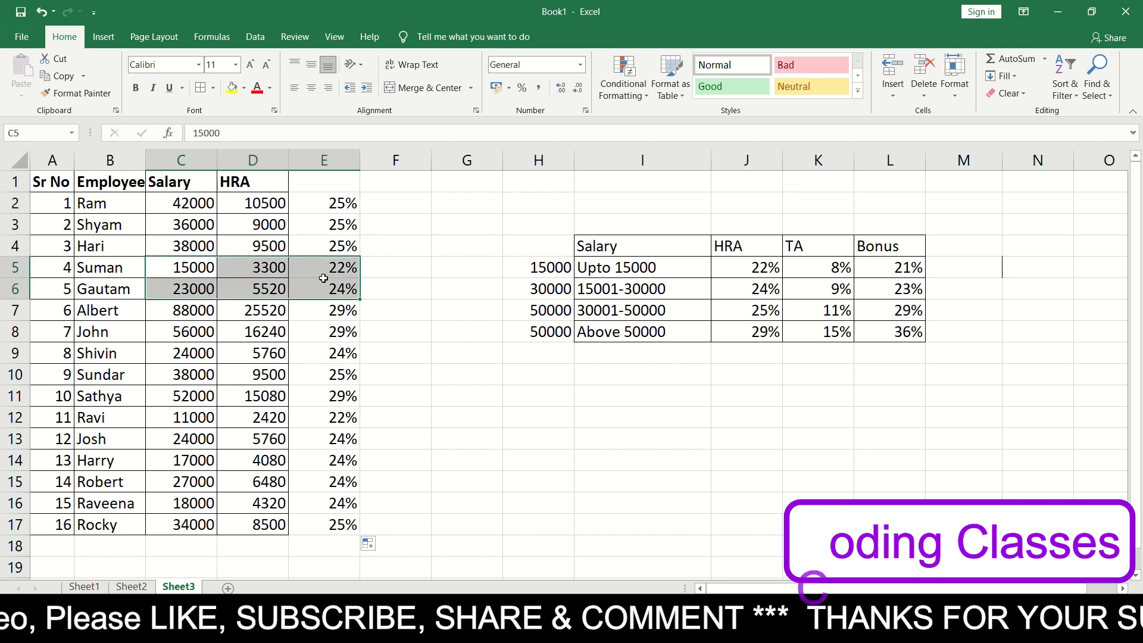
click(409, 291)
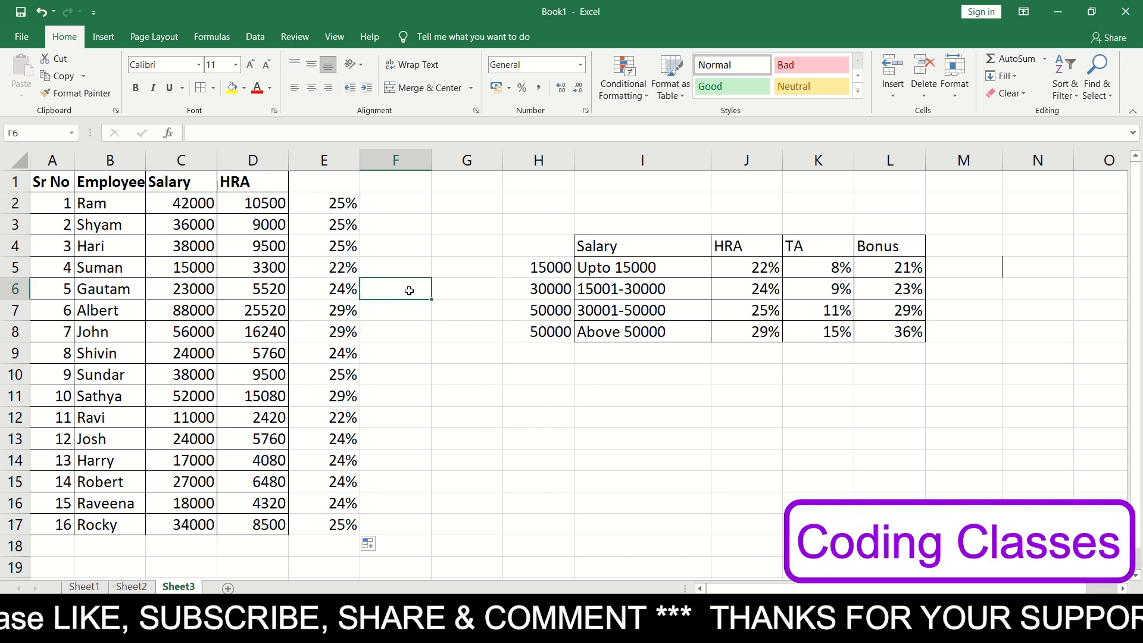
click(736, 269)
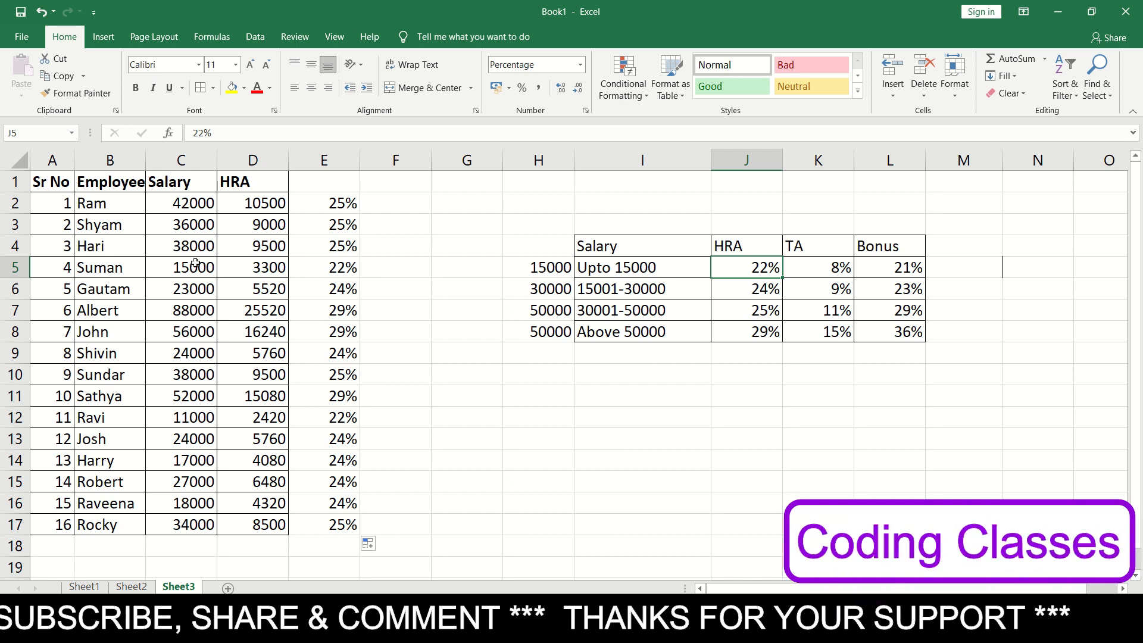
drag(196, 263, 320, 268)
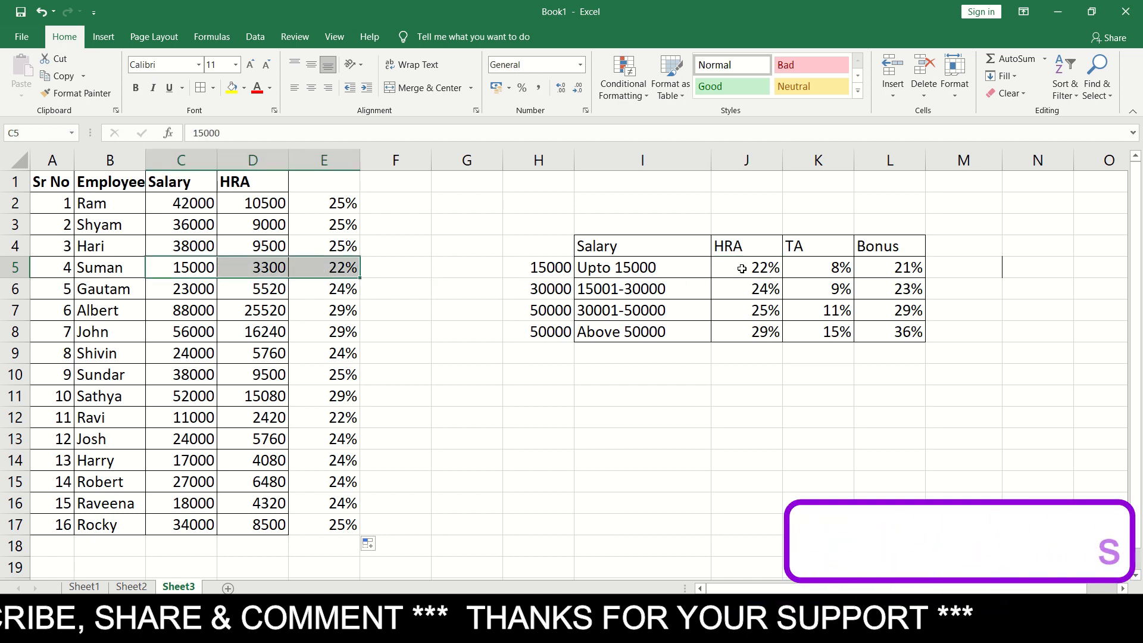
click(457, 325)
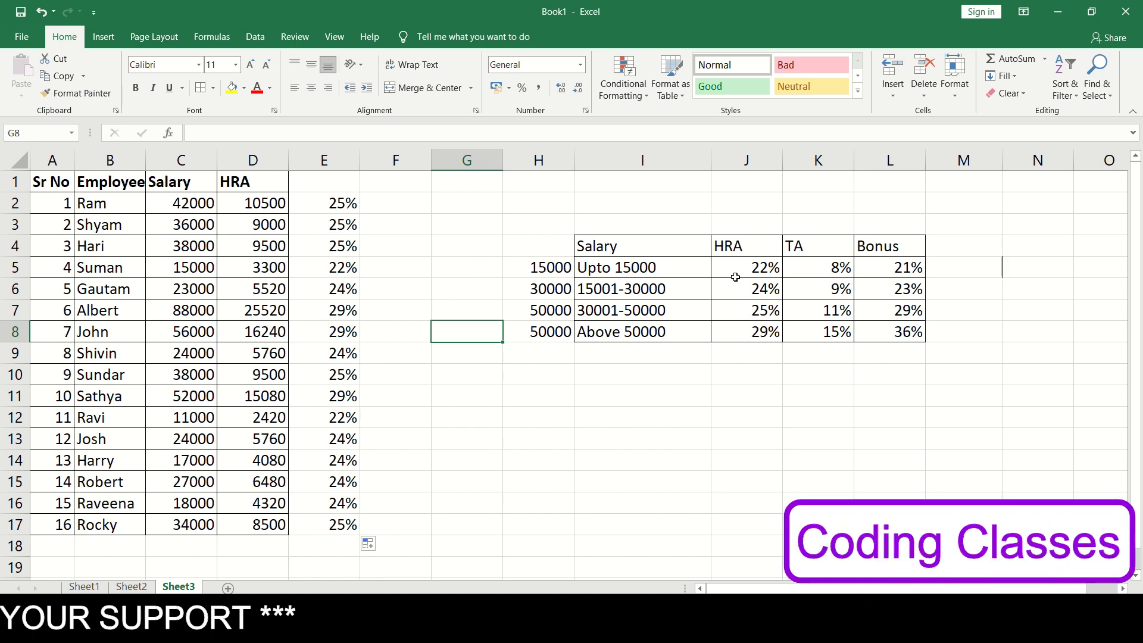
drag(685, 269, 732, 271)
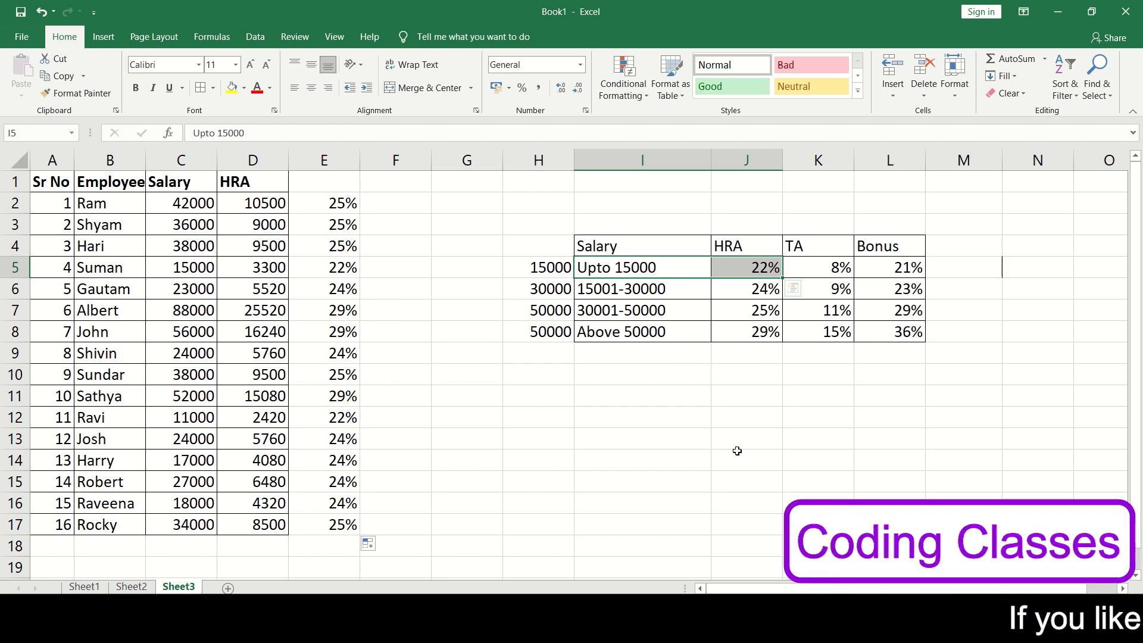
- Enter a trial rate of 33% in J10 below the rate table and label it "Upto 15000" in I10
click(741, 373)
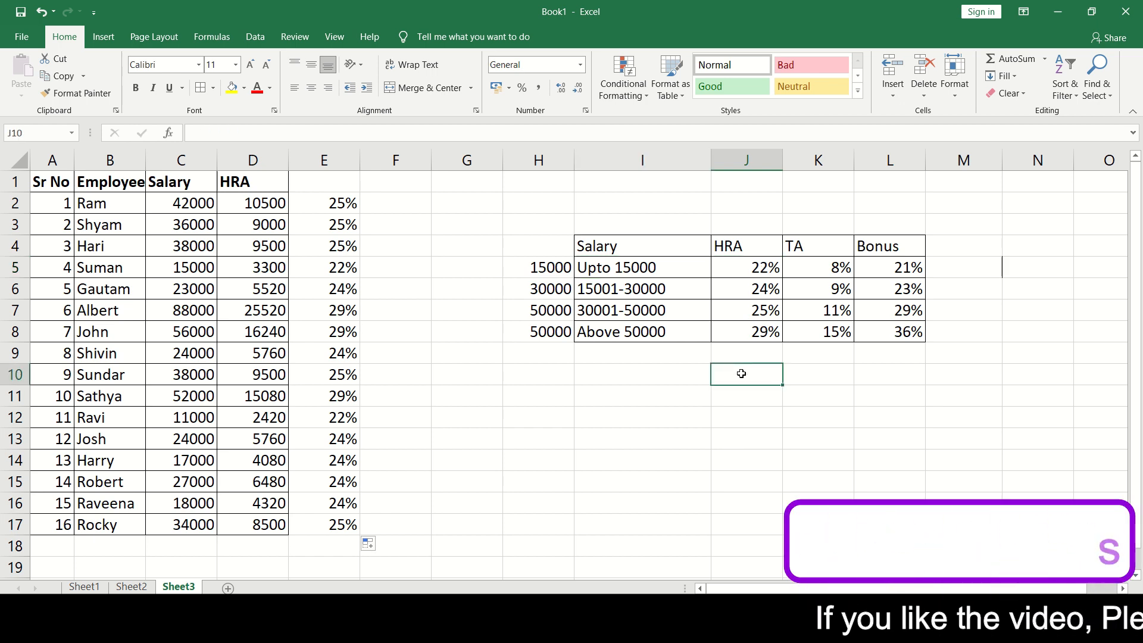
text(3)
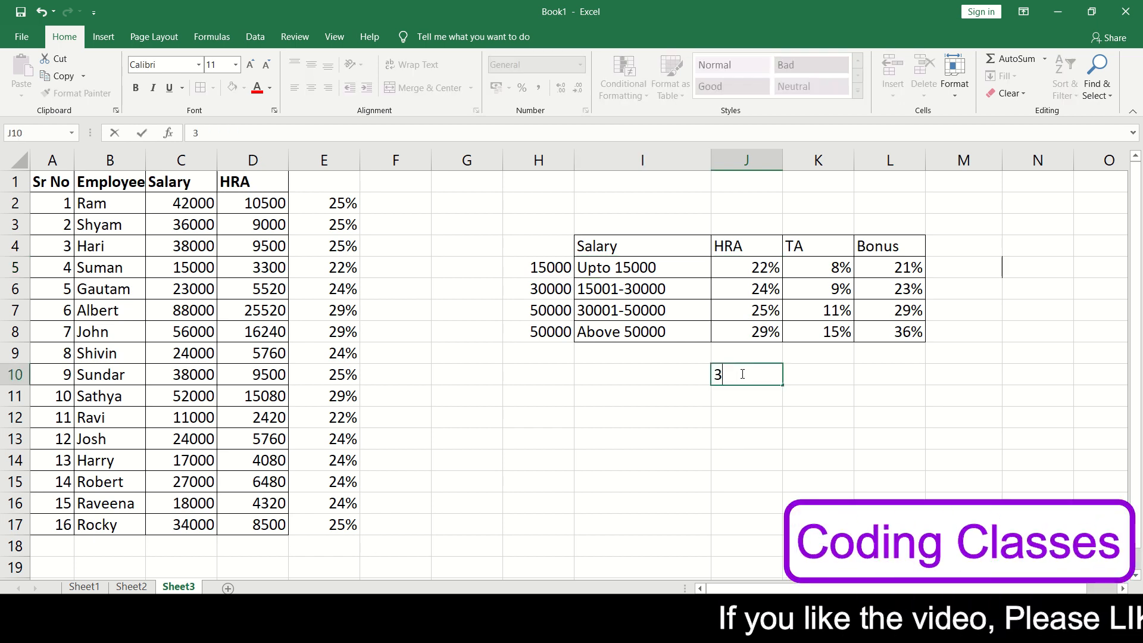
text(3%)
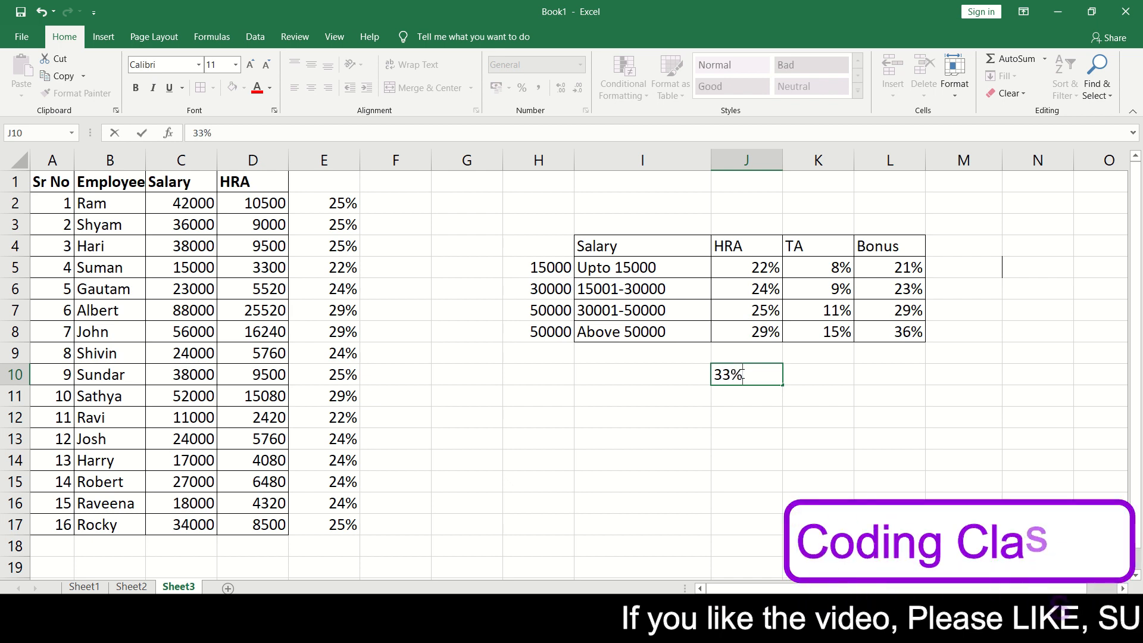
click(808, 406)
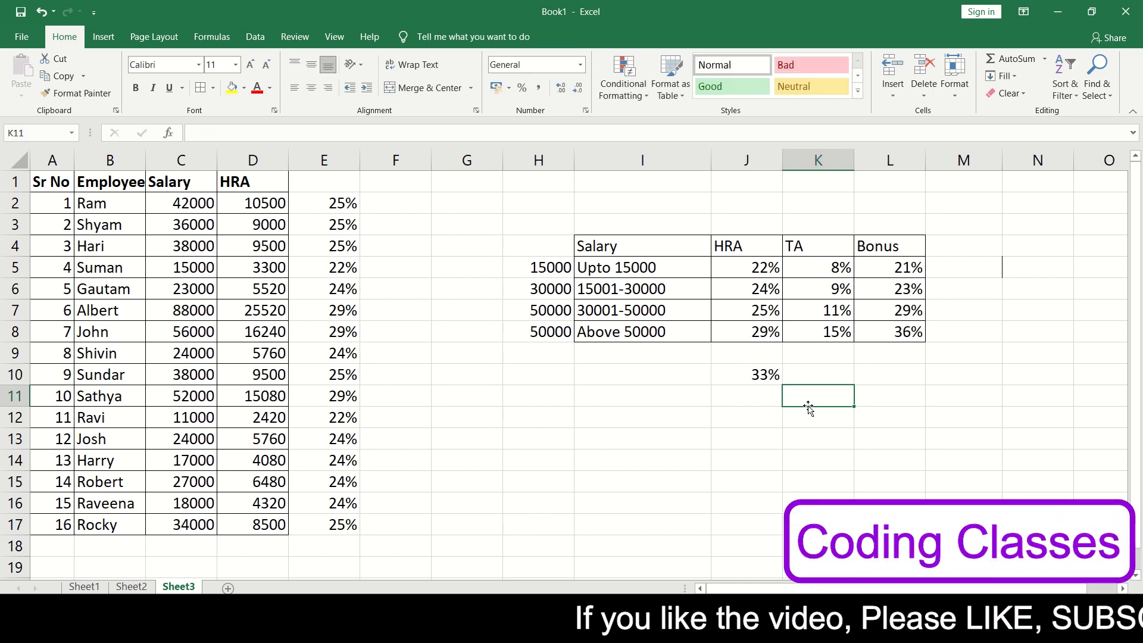
click(685, 375)
text(Upto)
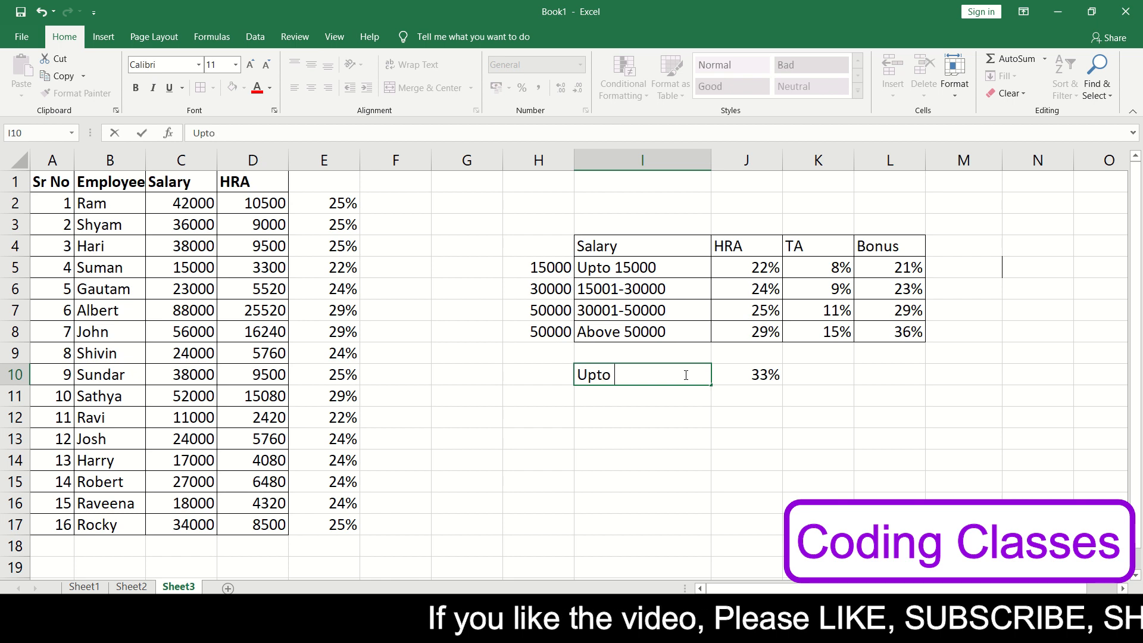
text( 15000)
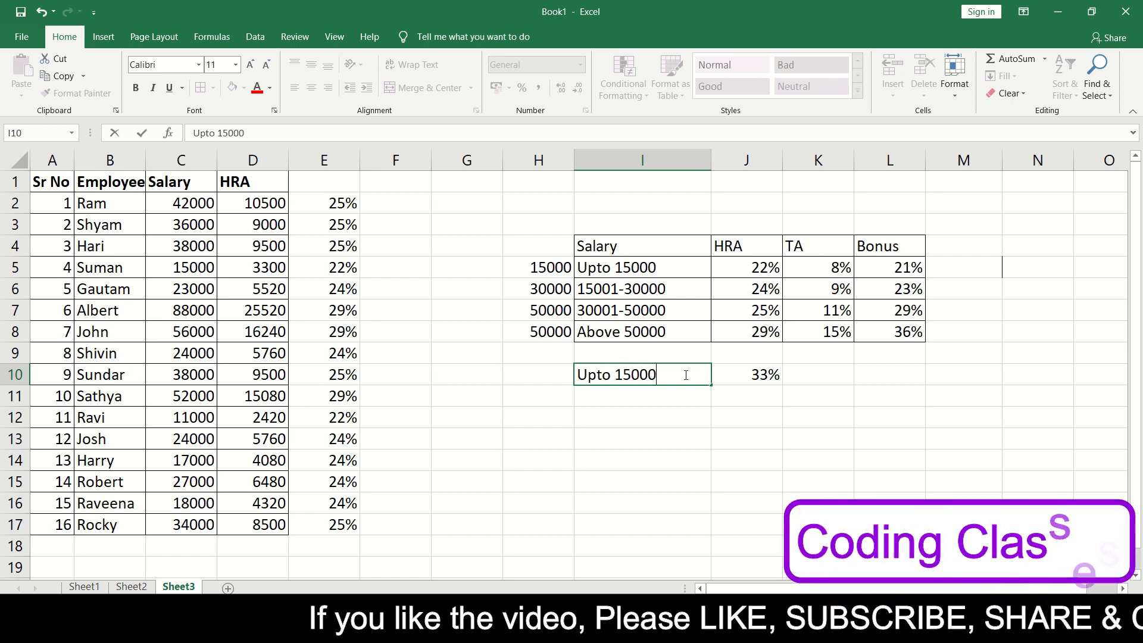
key(Return)
click(743, 374)
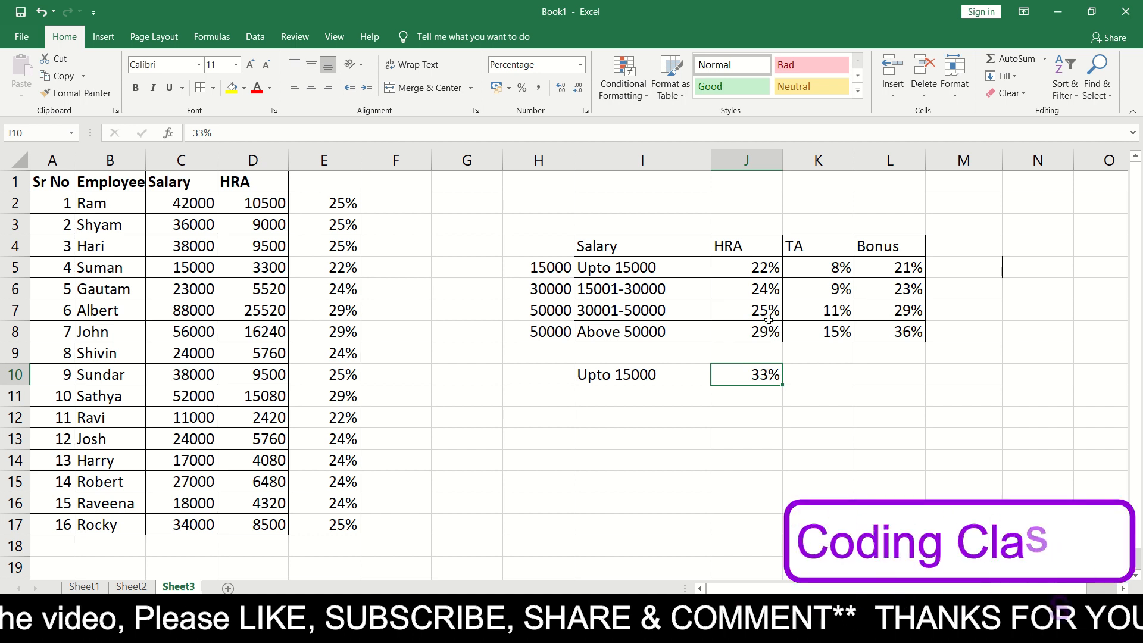
- Fill the HRA amount and percentage cells D5:E5 and D12:E12 with yellow
click(725, 259)
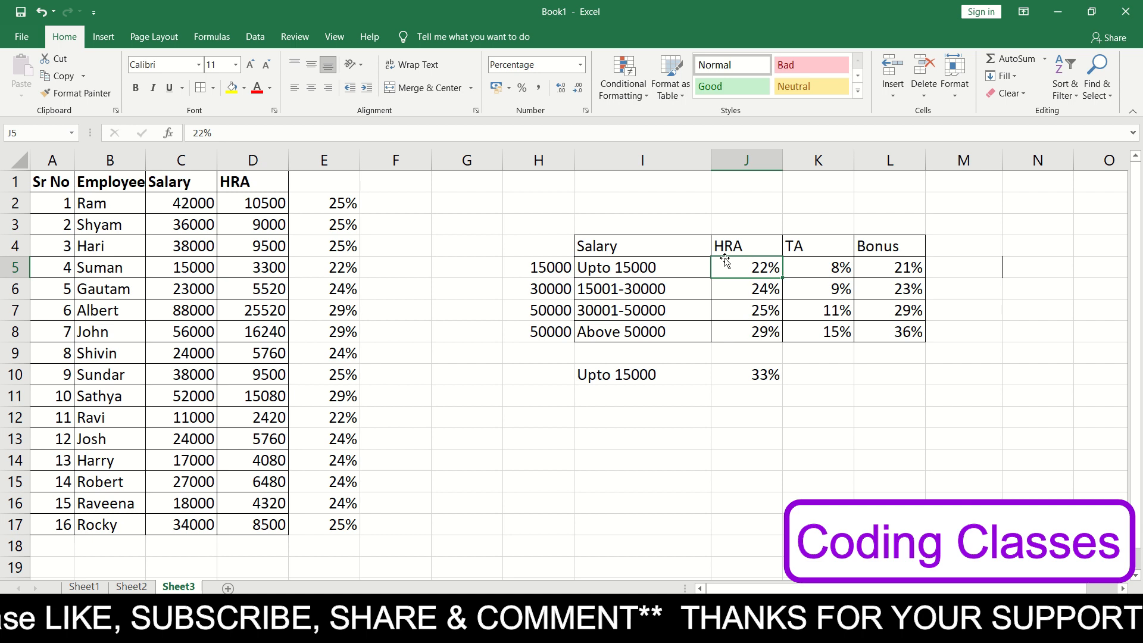
click(335, 267)
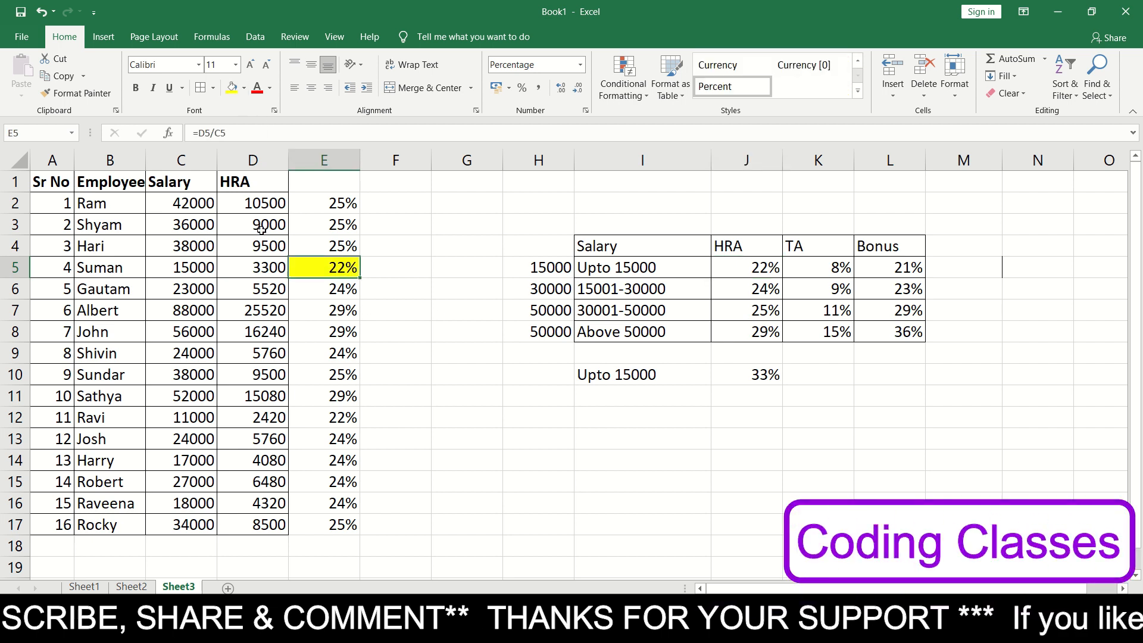
drag(262, 267, 333, 267)
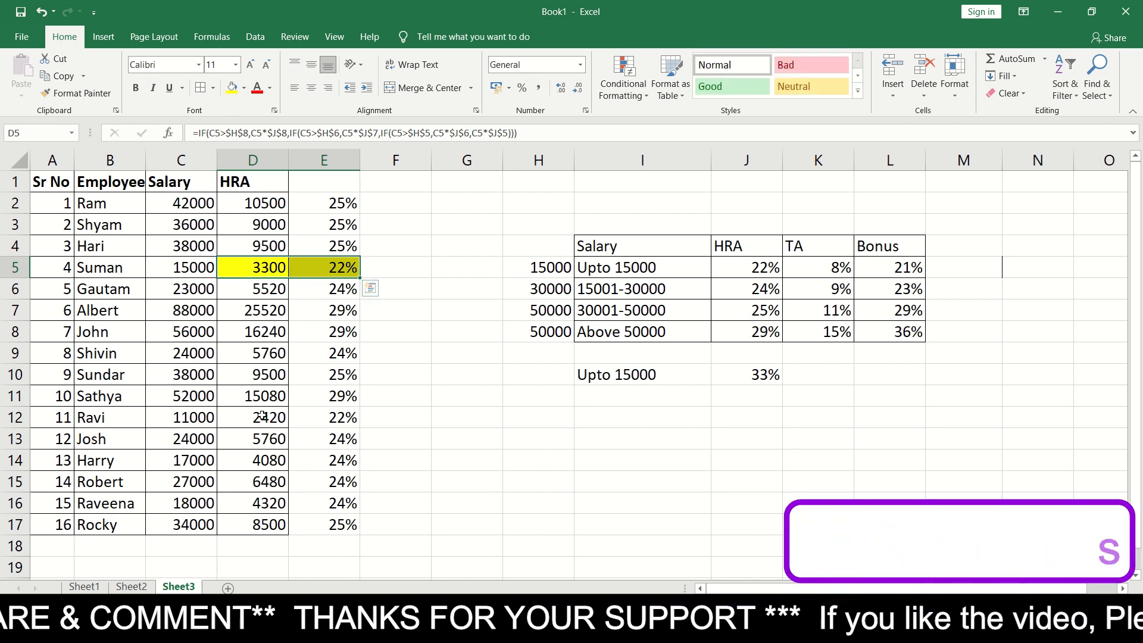
drag(267, 417, 336, 418)
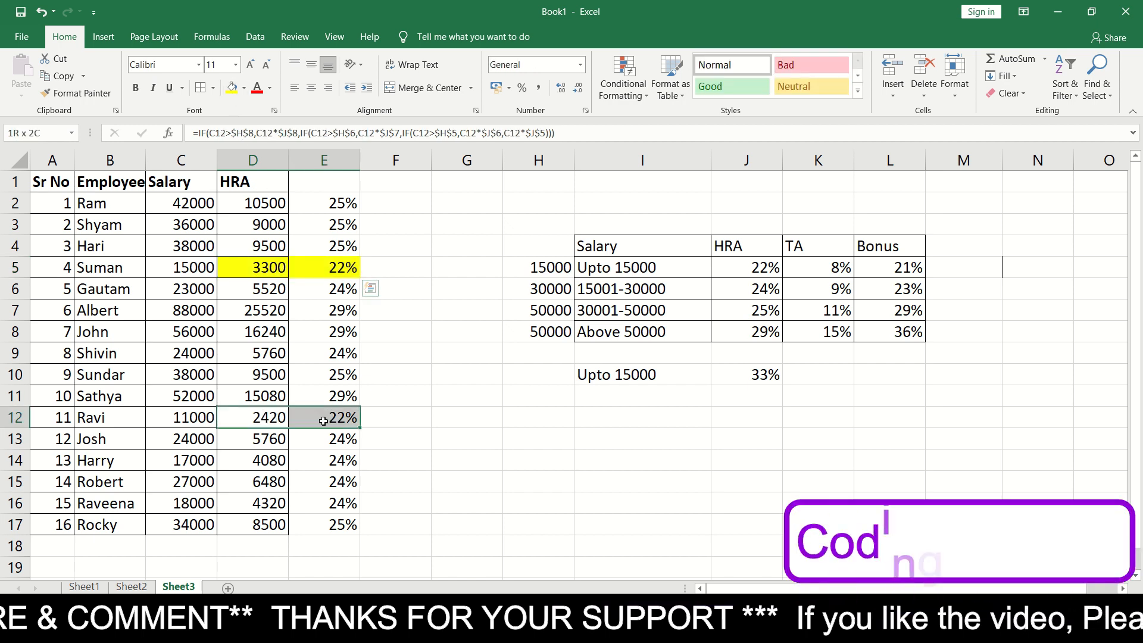
click(231, 88)
click(433, 398)
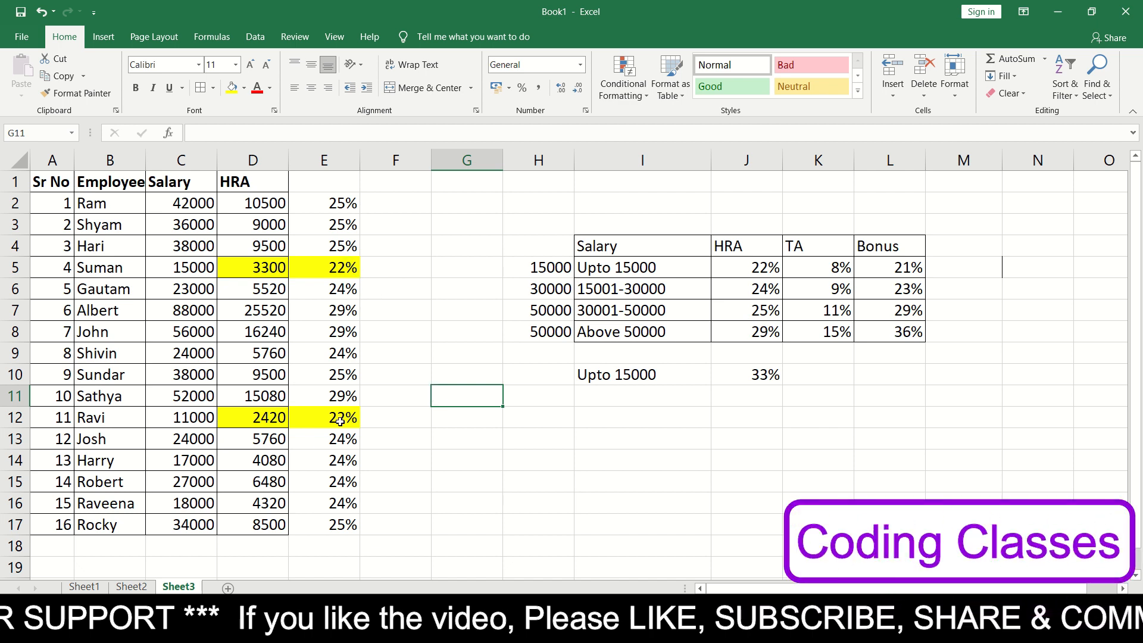
- Set the rate table's HRA rate for the "Upto 15000" slab to 33%
click(744, 376)
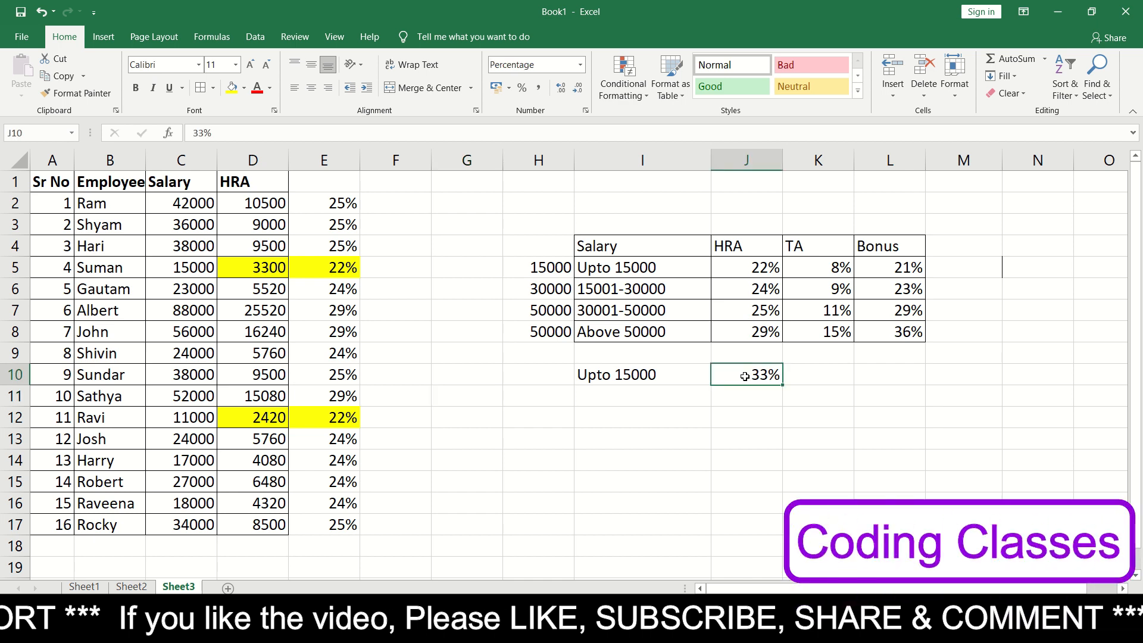
click(764, 267)
double_click(764, 267)
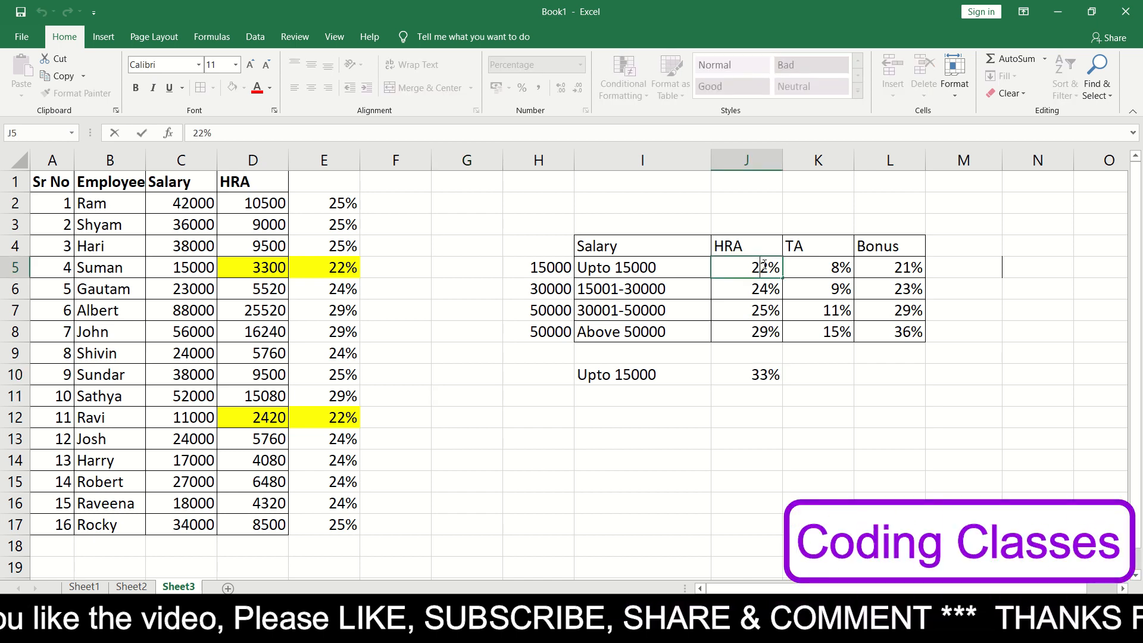
key(BackSpace)
key(BackSpace)
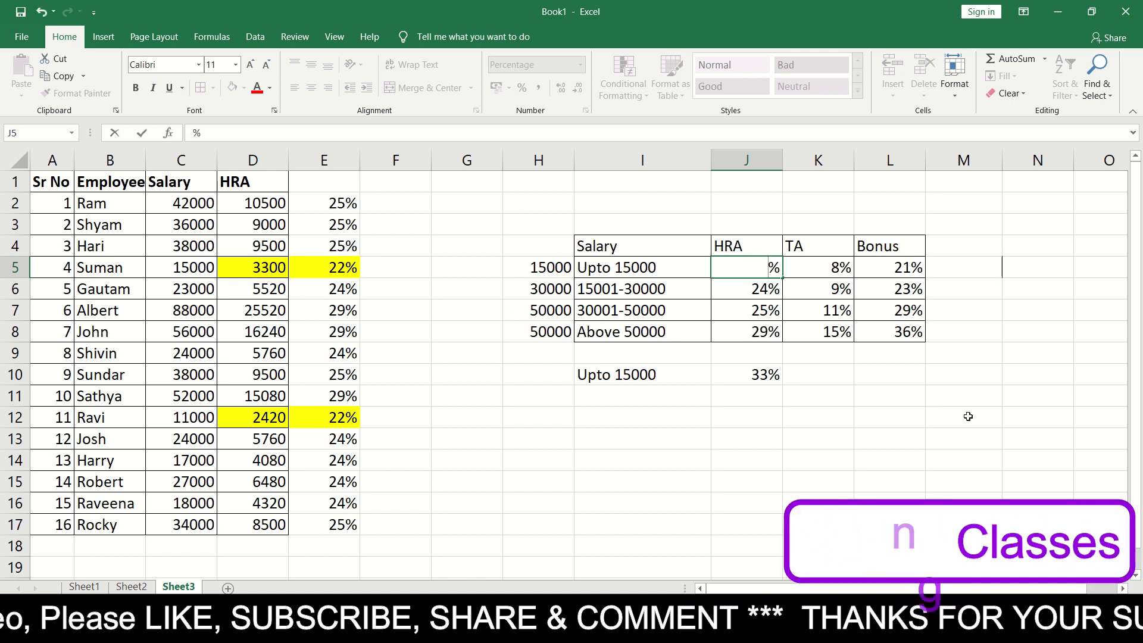
text(33)
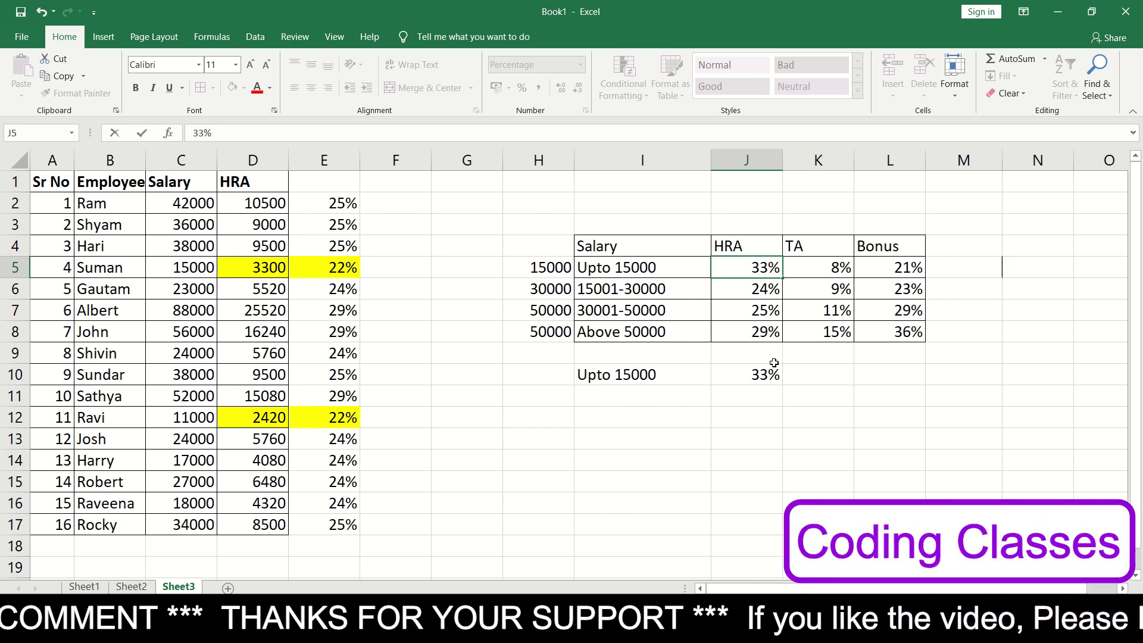
key(Return)
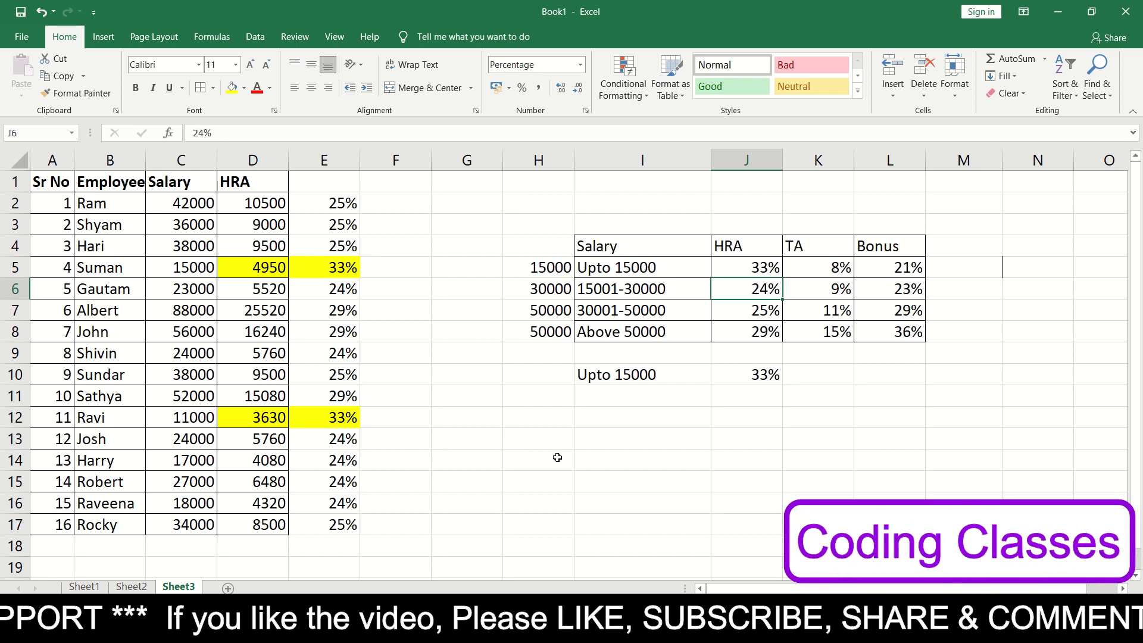
- Set the rate table's HRA rate for the "Above 50000" slab to 33%
drag(665, 337, 739, 336)
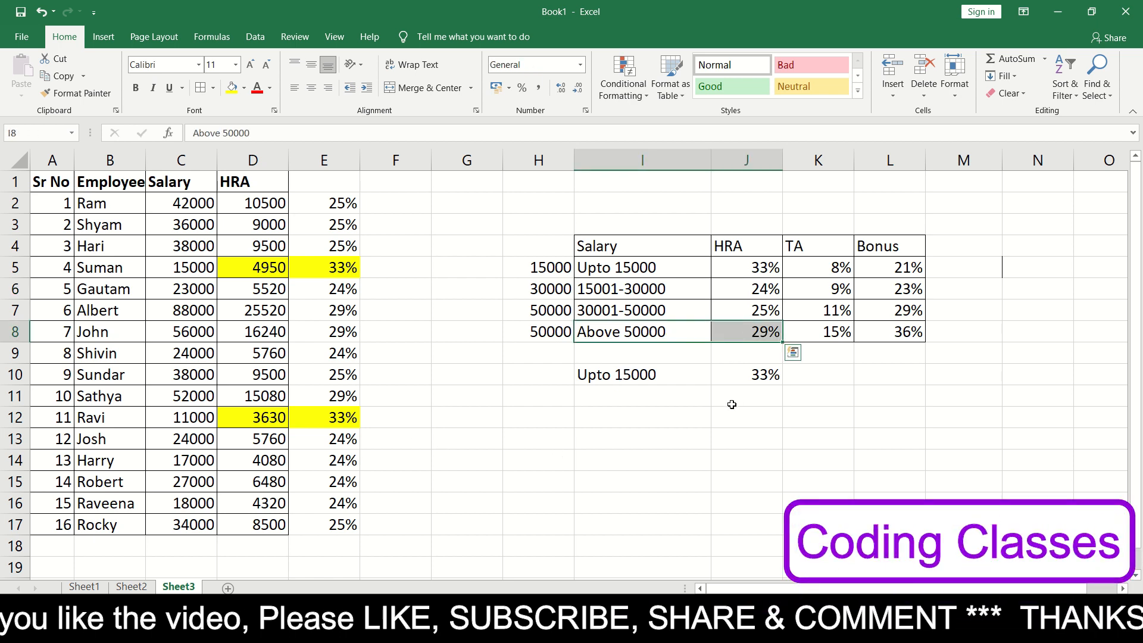
click(734, 336)
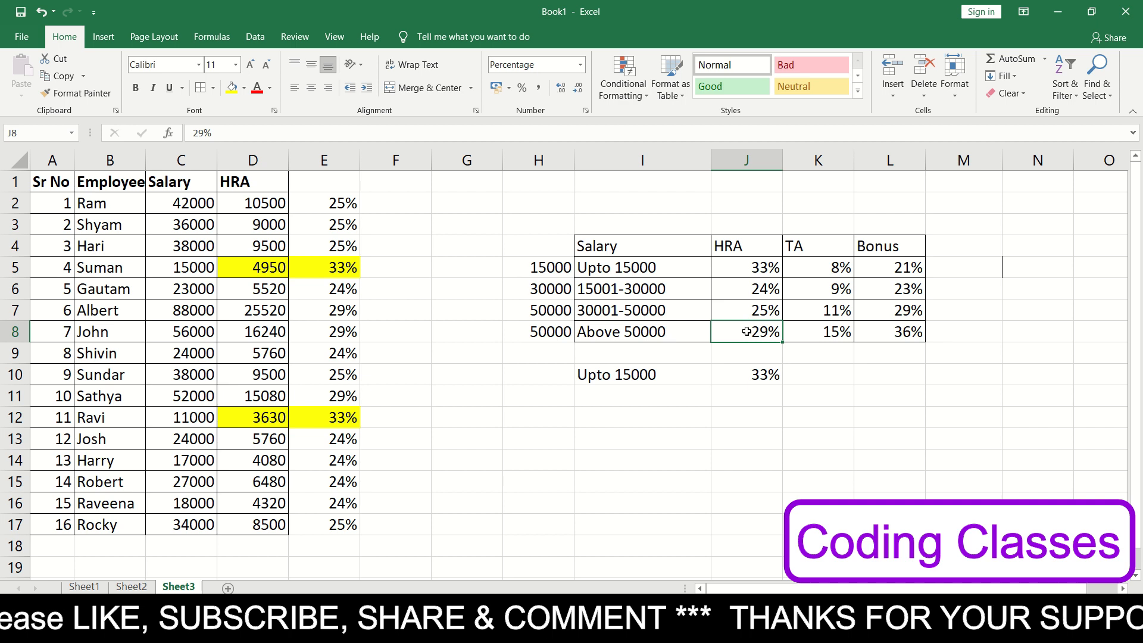
double_click(747, 331)
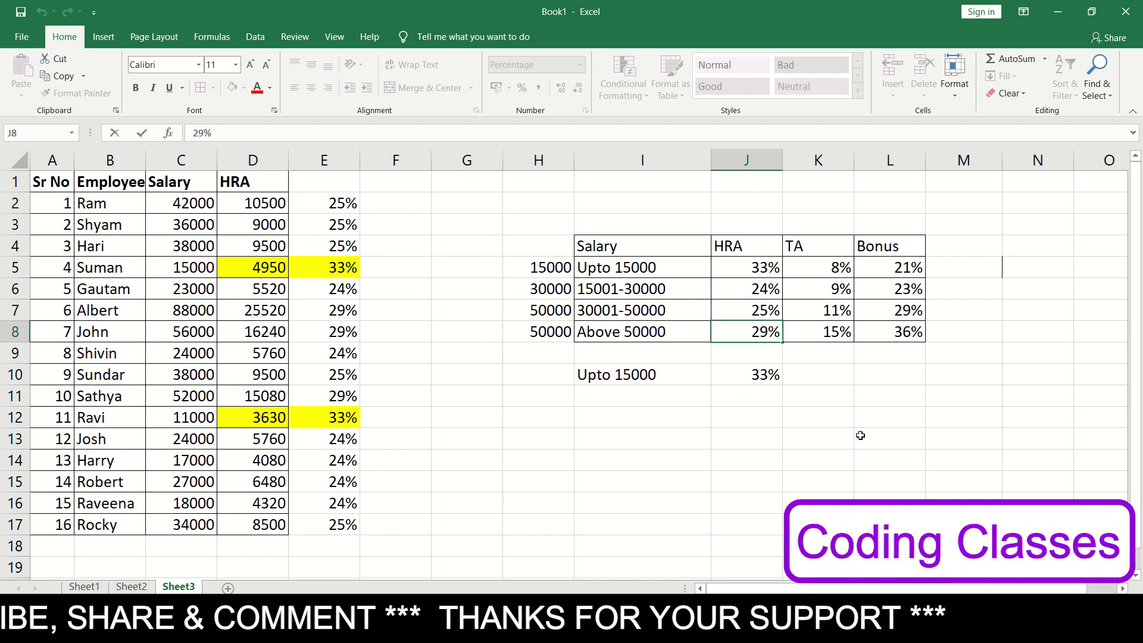
key(Delete)
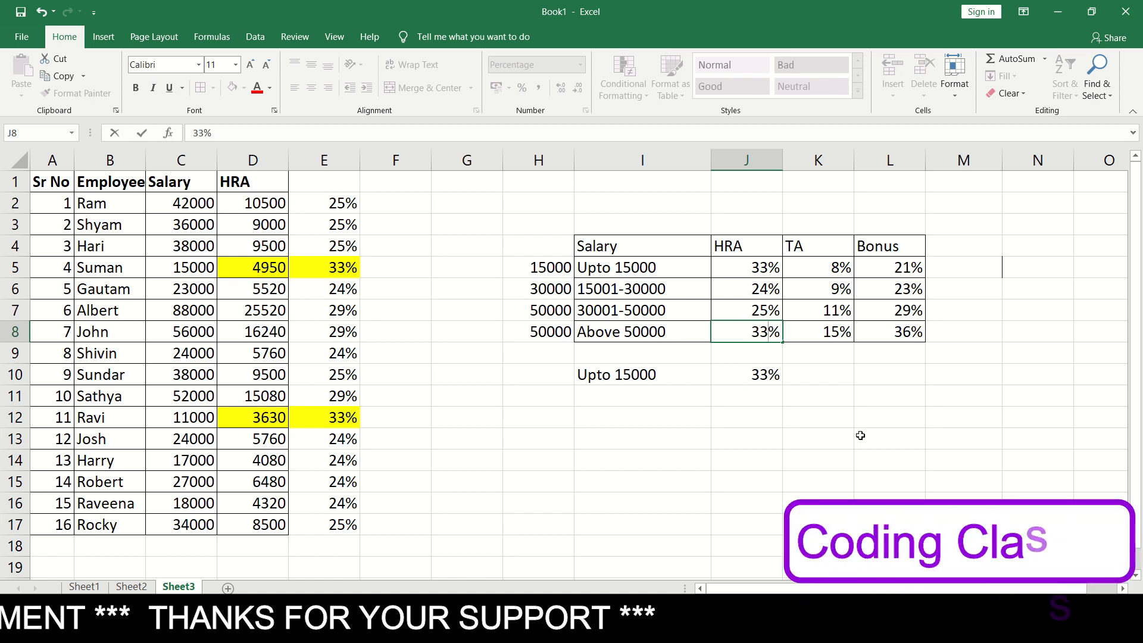
key(Return)
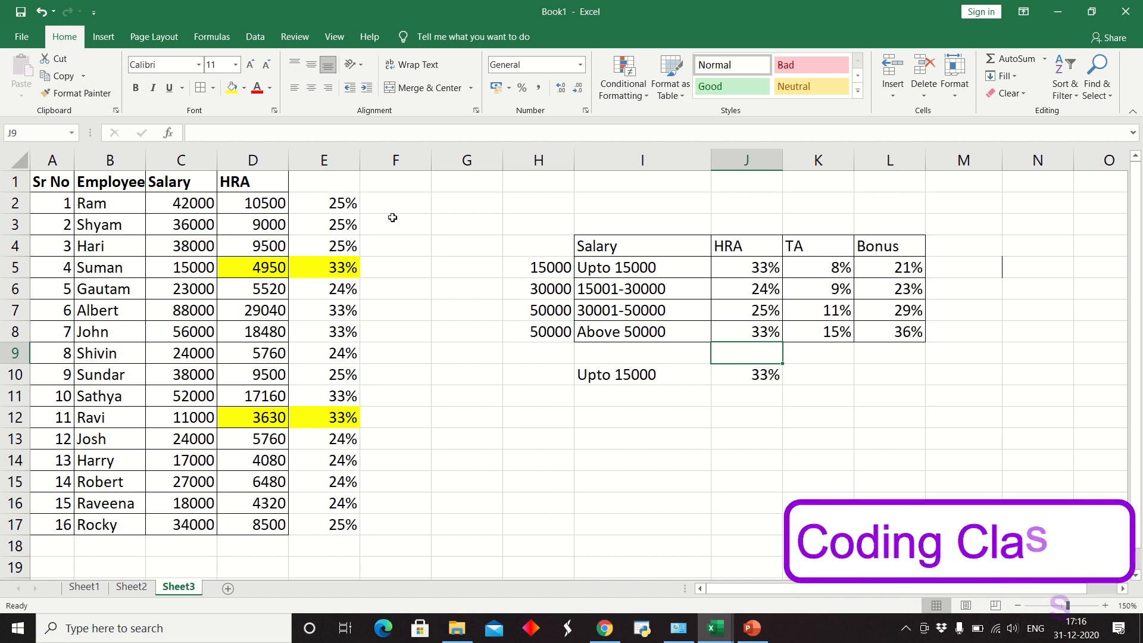
- Delete the whole column E that holds the HRA percentages
click(339, 186)
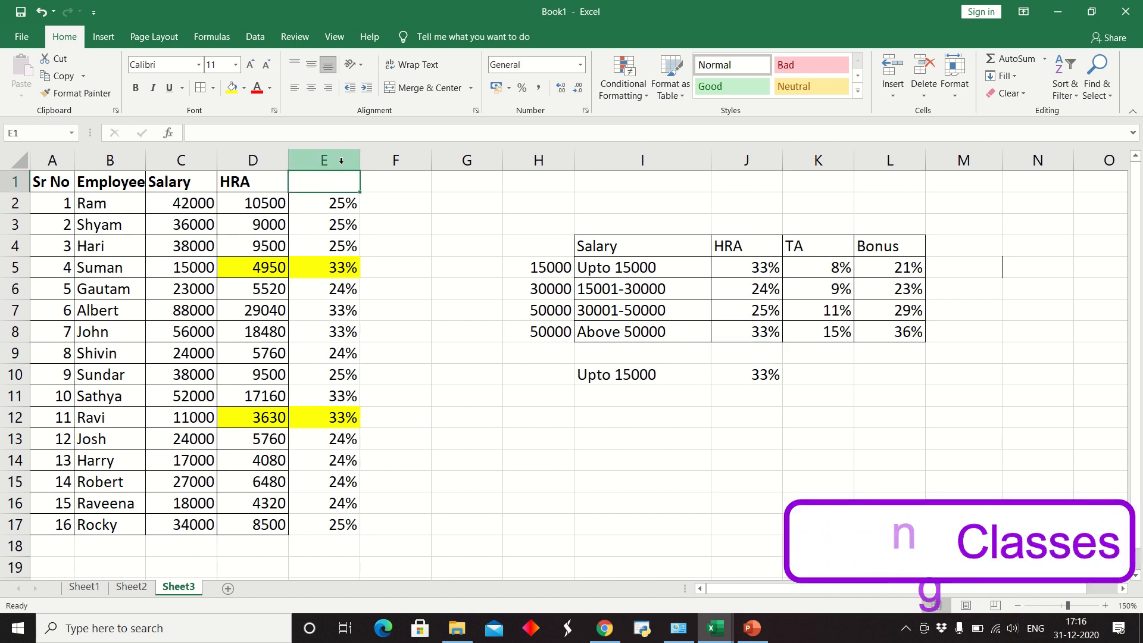
click(330, 160)
right_click(340, 163)
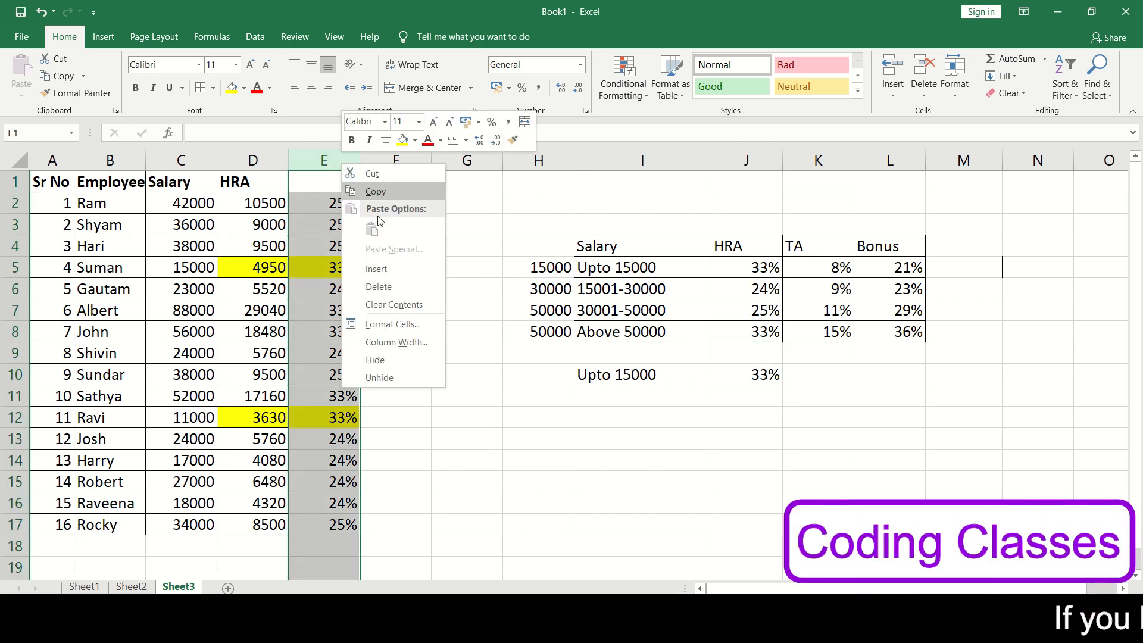
click(388, 282)
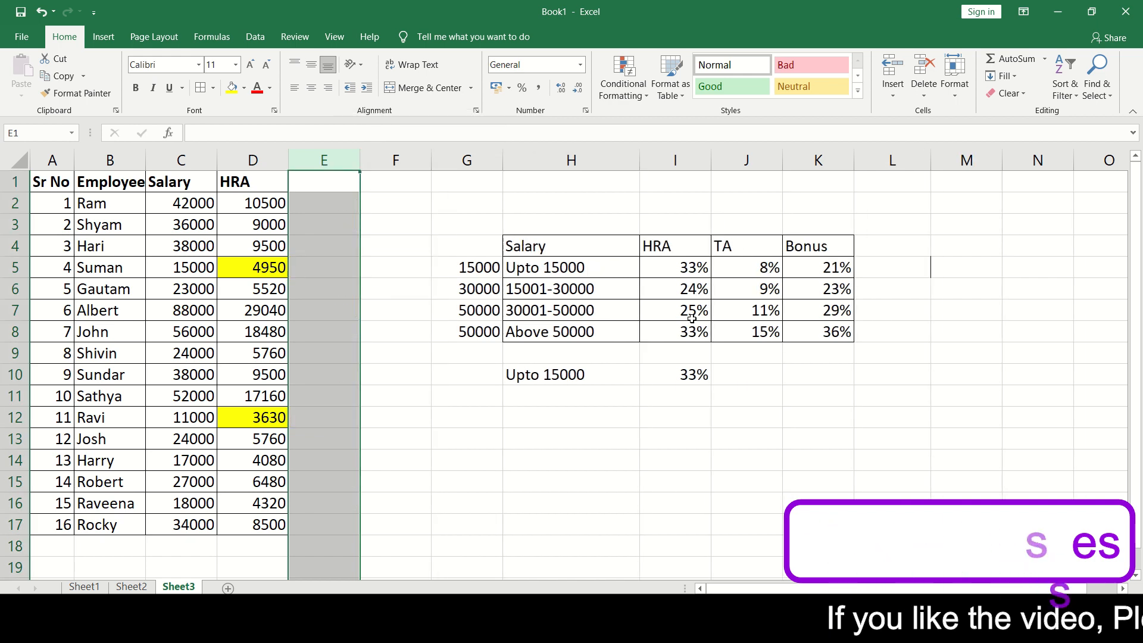
- Restore the HRA rates in the rate table: 22% for "Upto 15000" and 29% for "Above 50000"
click(680, 264)
text(22)
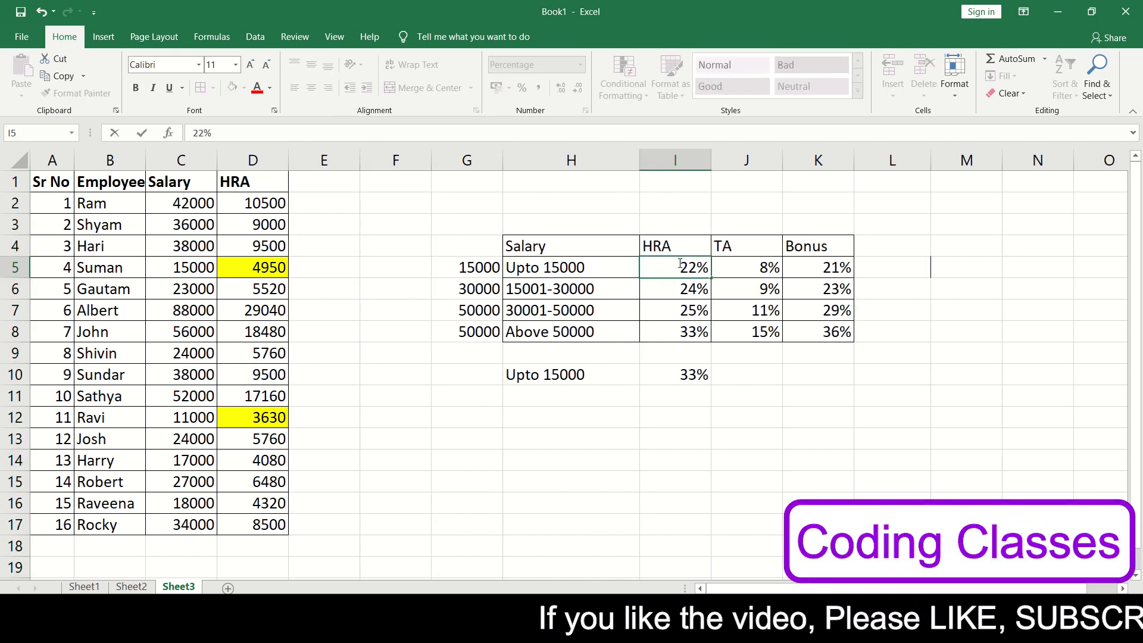
click(684, 327)
text(29)
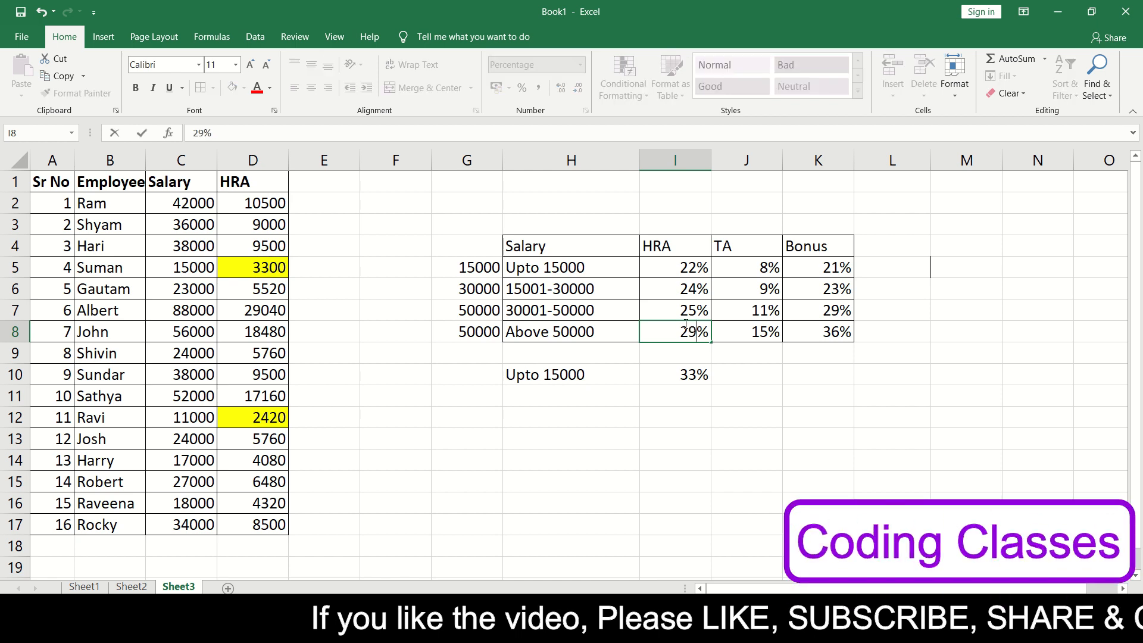
click(796, 438)
- Clear the trial label and rate in H10:I10 below the rate table
drag(551, 376, 662, 380)
key(Delete)
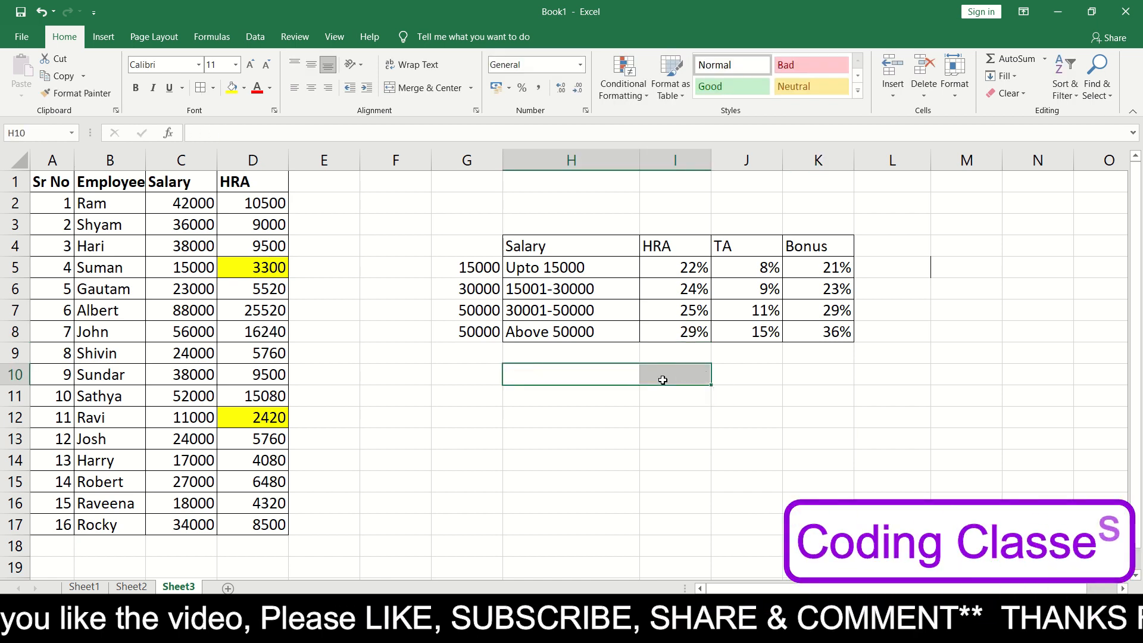
click(798, 452)
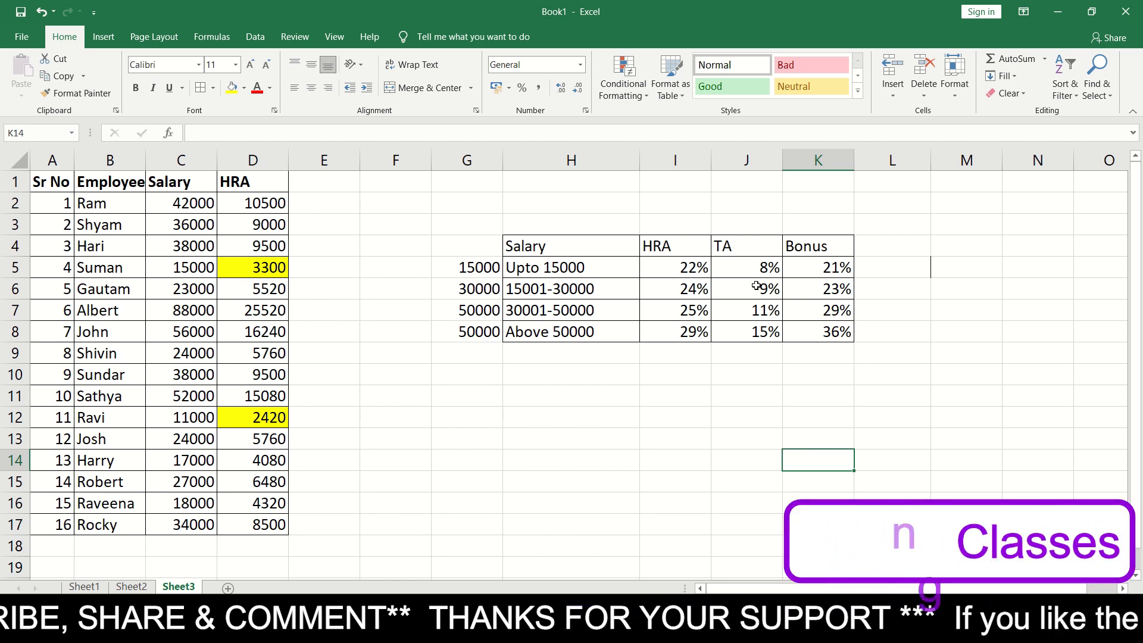
- Add the column headings "TA" in E1 and "Bonus" in F1 of the employee table
click(794, 250)
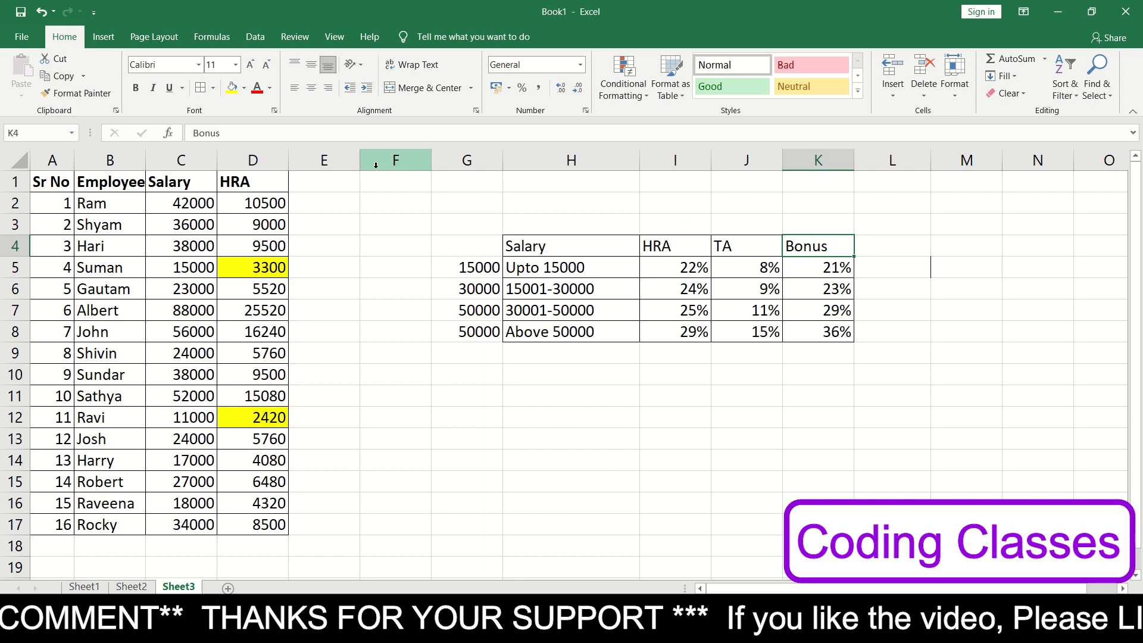
click(333, 185)
text(TA)
key(Tab)
text(Bonus)
key(Return)
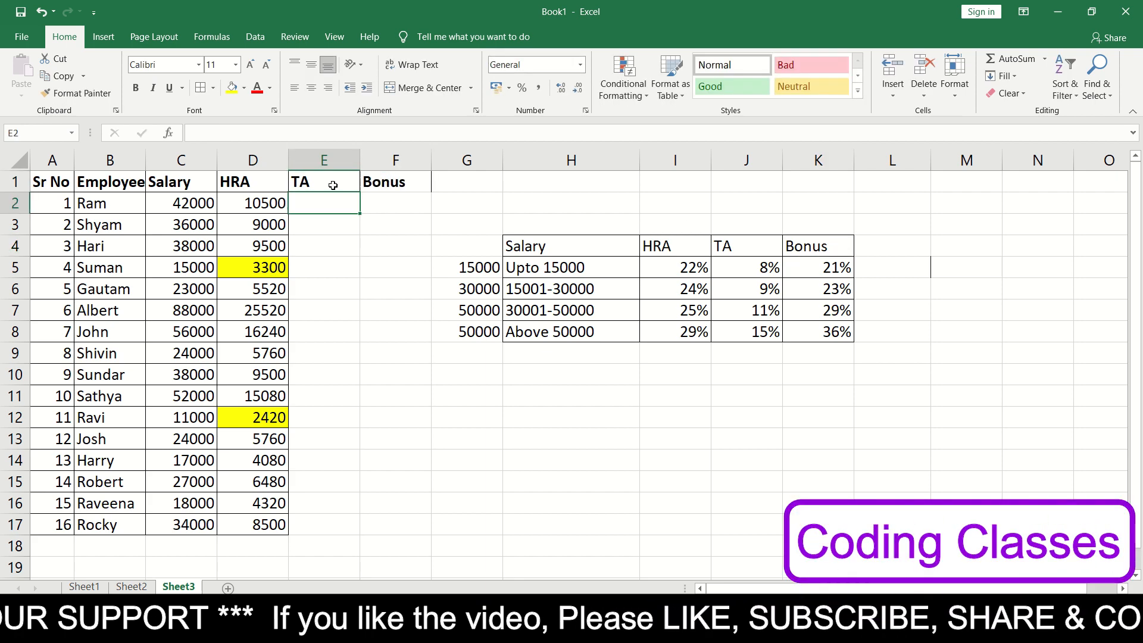